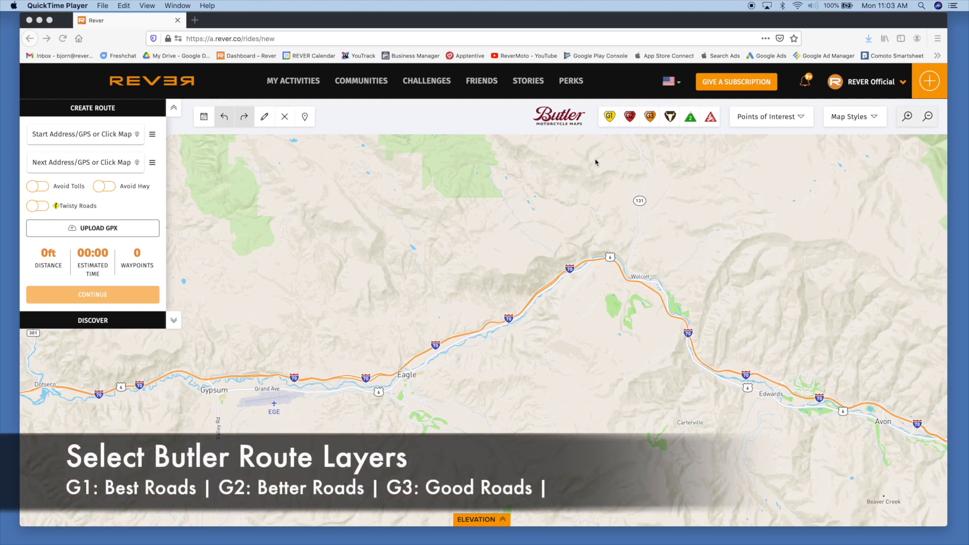
Show the Butler G1, G2 and G3 road layers plus Featured Dirt Roads across the wider Eagle–Vail area.
scroll(551, 241, "down", 2)
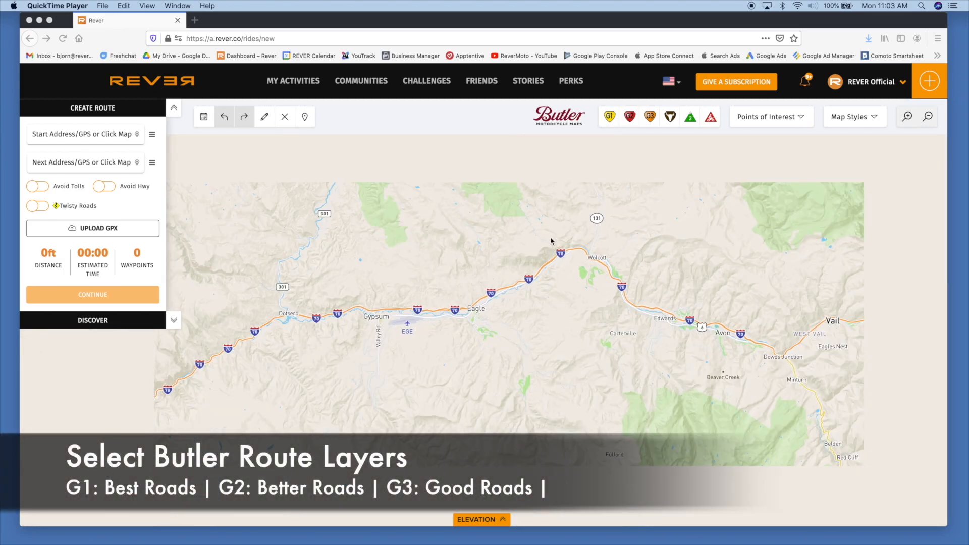
left_click(610, 124)
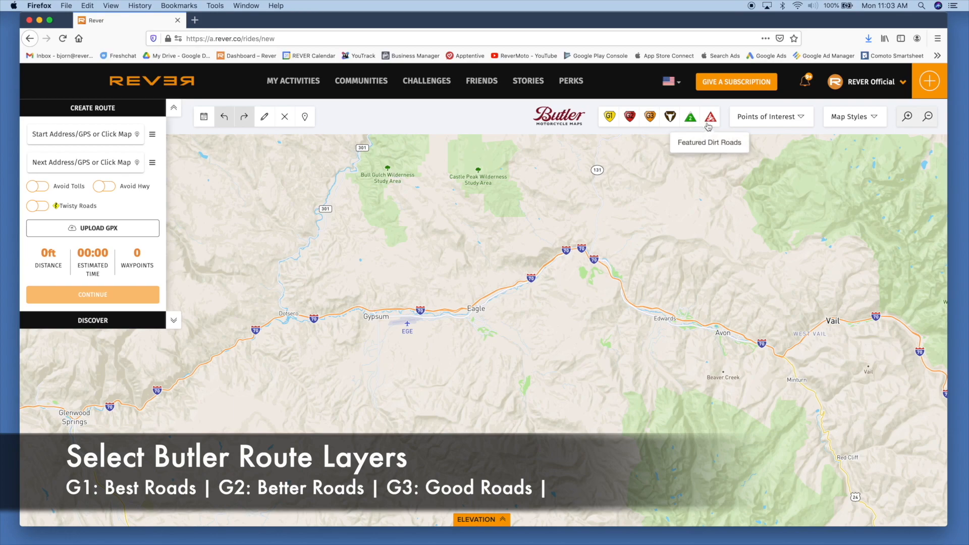
left_click(630, 116)
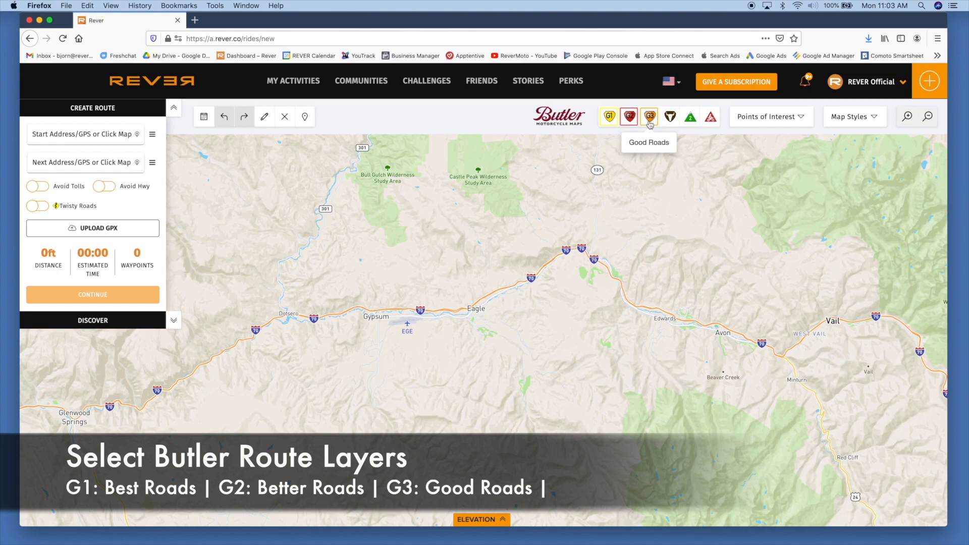
left_click(649, 122)
scroll(559, 259, "down", 3)
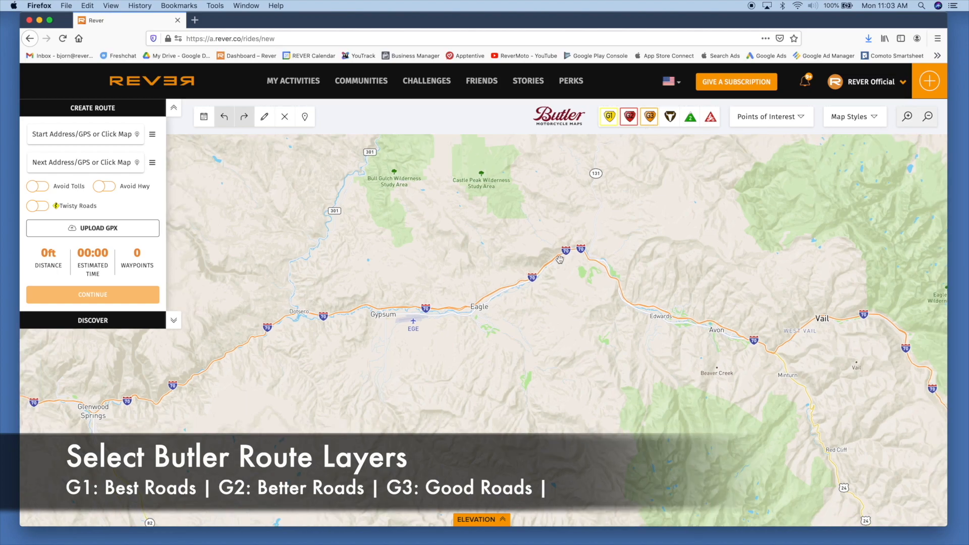
scroll(559, 259, "down", 3)
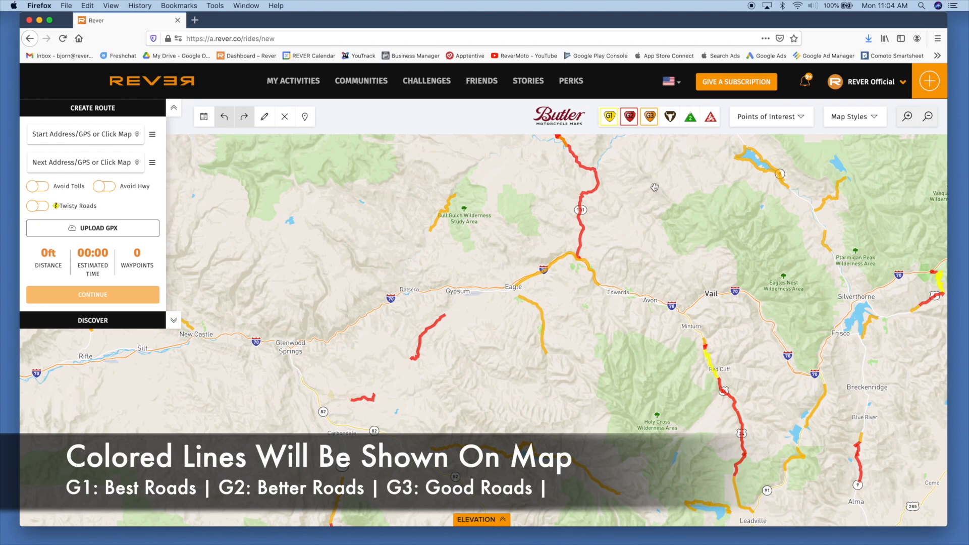
left_click(709, 123)
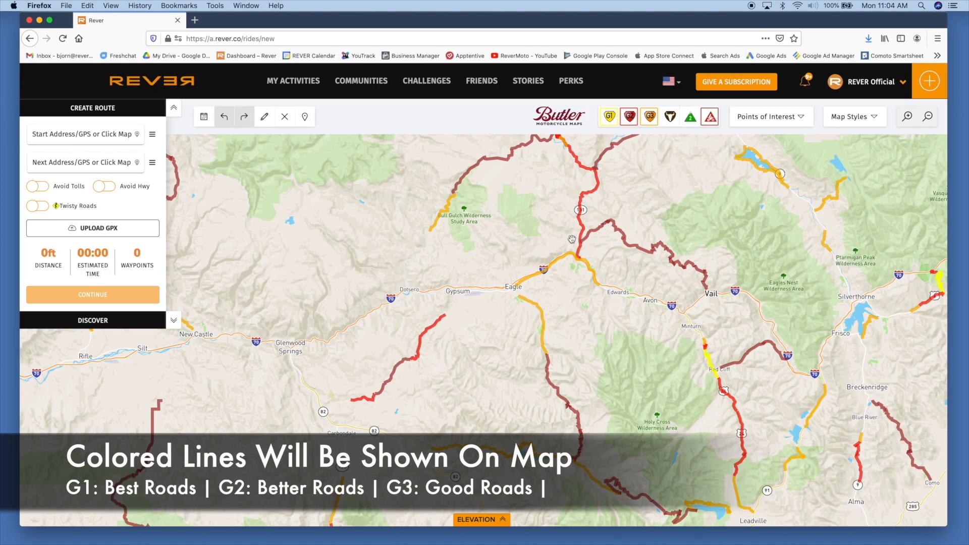
Place the route's starting waypoint on US Route 6 in Eagle, at the beginning of the orange G3 road.
left_click_drag(572, 239, 533, 266)
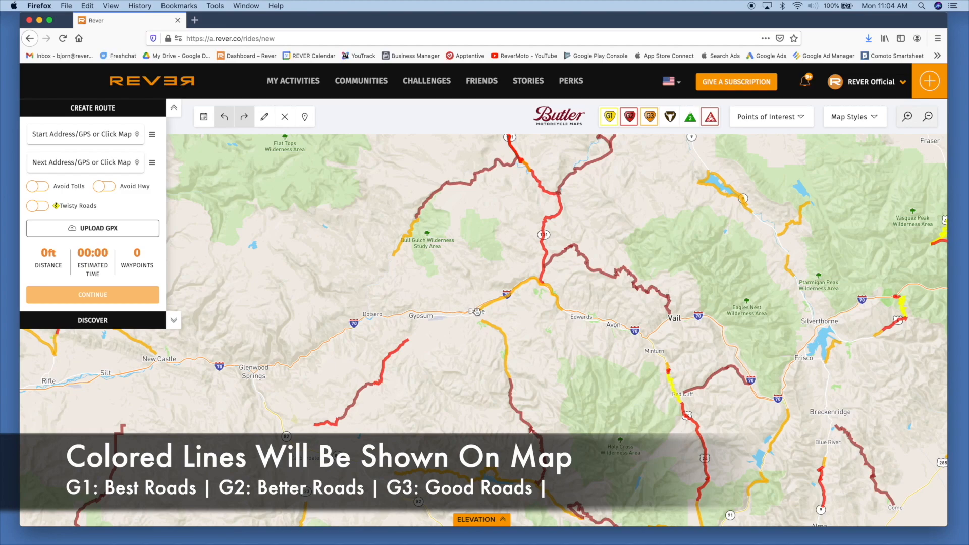
scroll(477, 312, "up", 5)
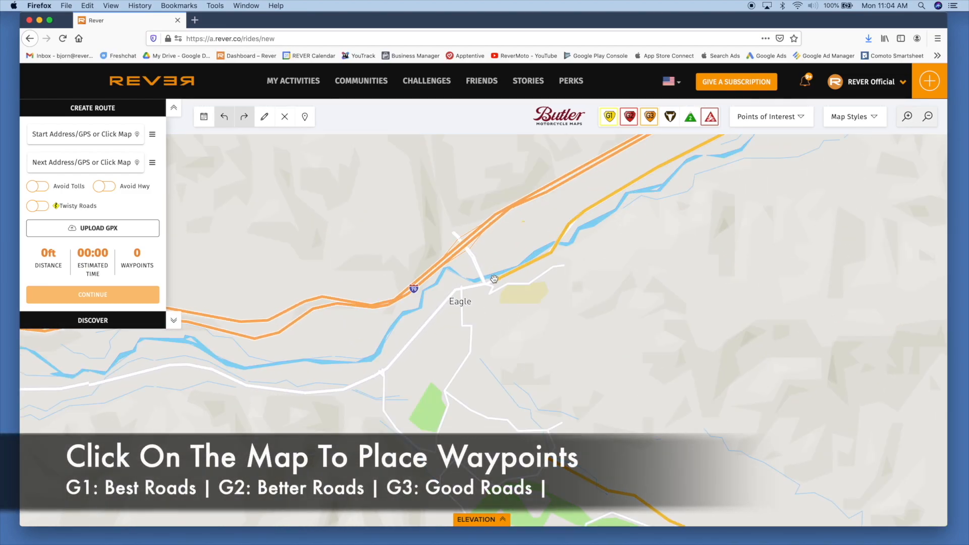
left_click(494, 279)
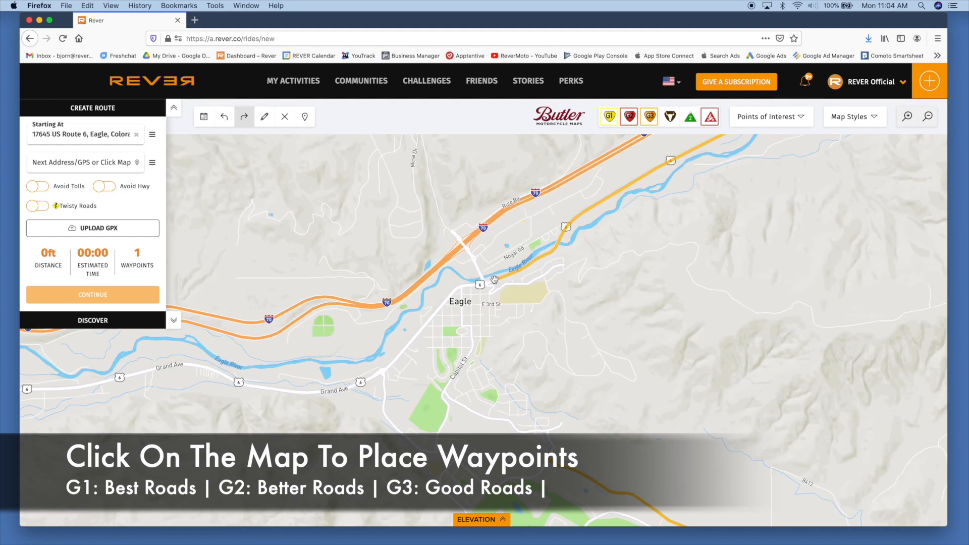
Add a second waypoint on Colorado Highway 131 just north of Wolcott, on the red G2 road.
scroll(518, 300, "down", 3)
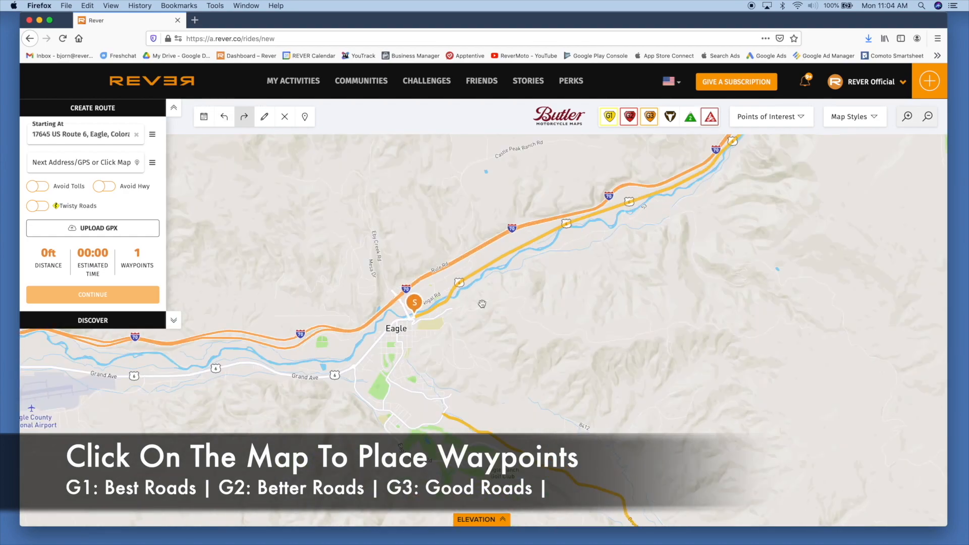
left_click_drag(676, 281, 559, 339)
scroll(558, 339, "down", 3)
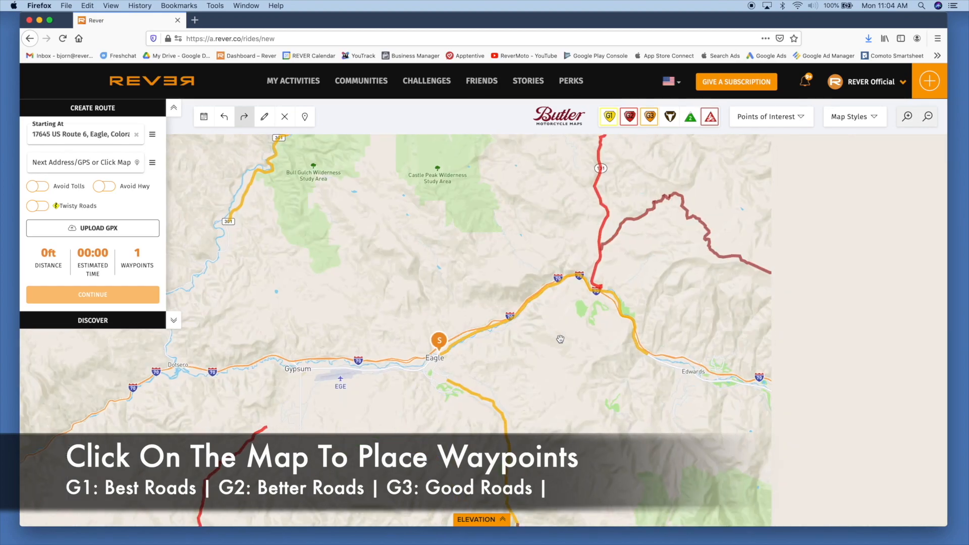
scroll(607, 292, "up", 3)
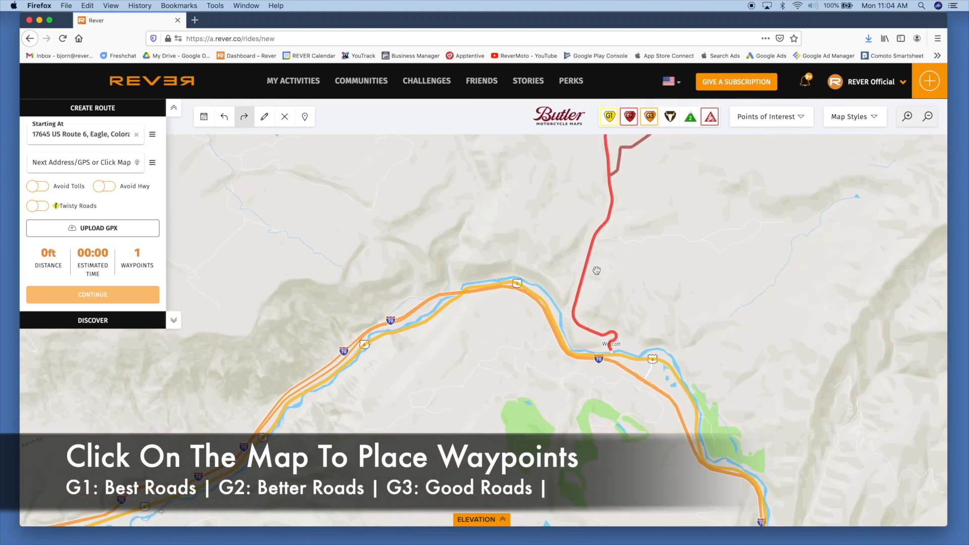
left_click(589, 254)
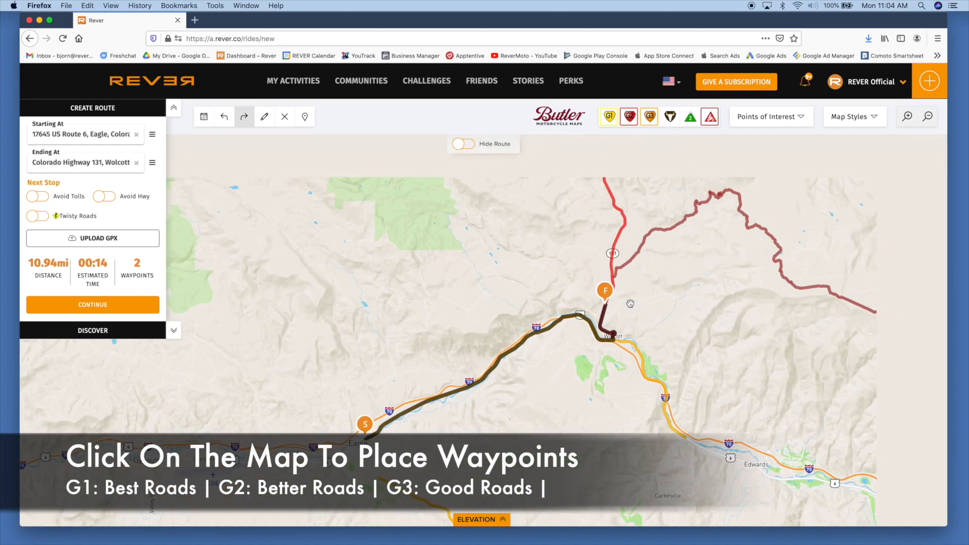
Extend the route north with a waypoint on Colorado Highway 131 between Bond and McCoy, where red turns orange.
scroll(630, 304, "down", 1)
left_click_drag(659, 215, 635, 318)
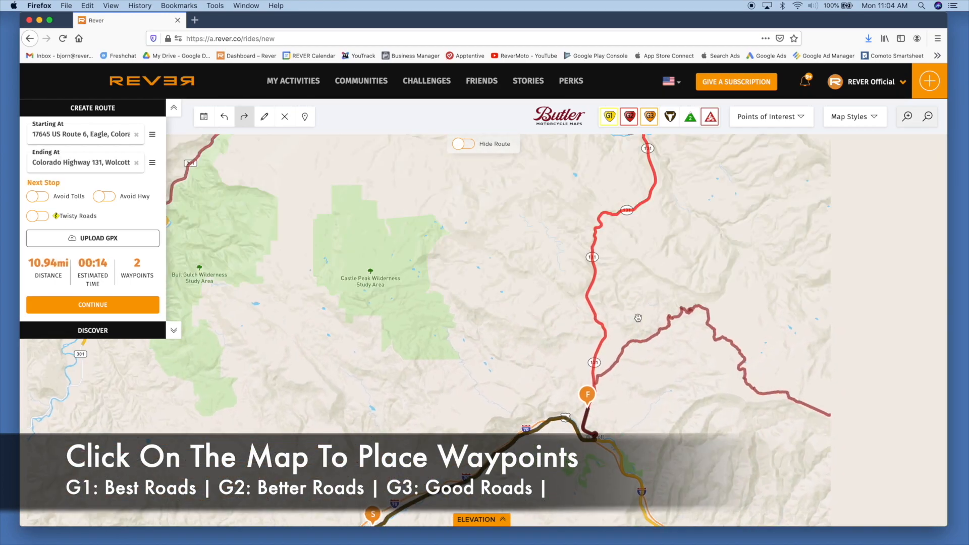
left_click_drag(692, 228, 638, 313)
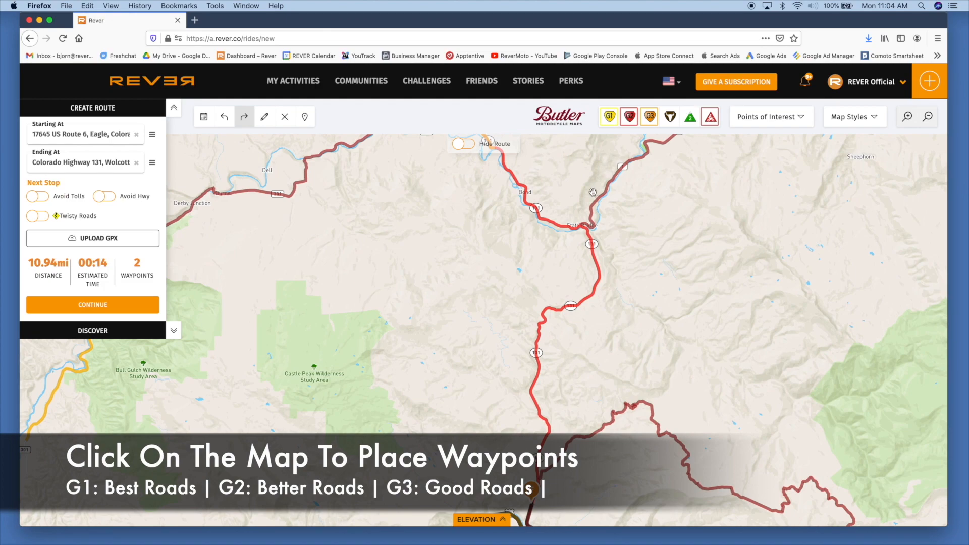
left_click_drag(586, 195, 653, 276)
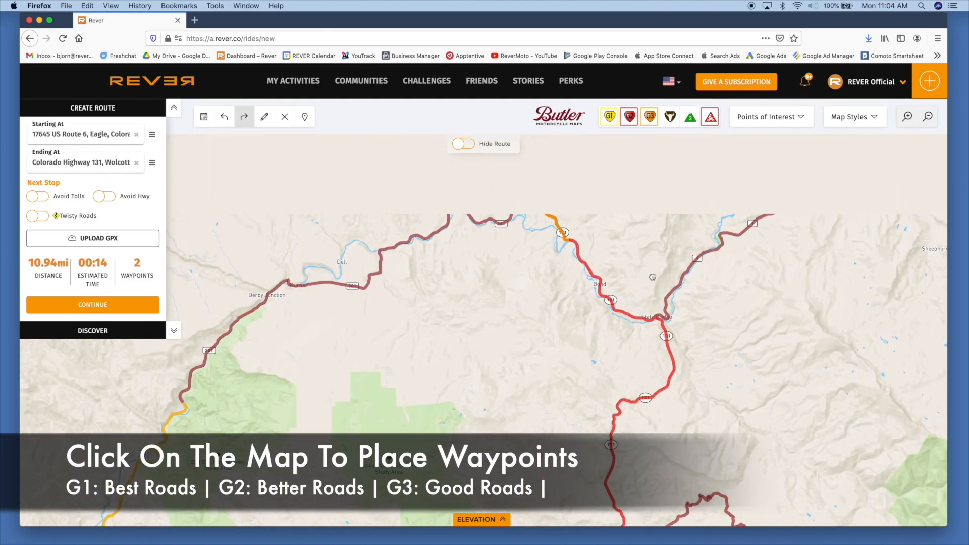
left_click(569, 242)
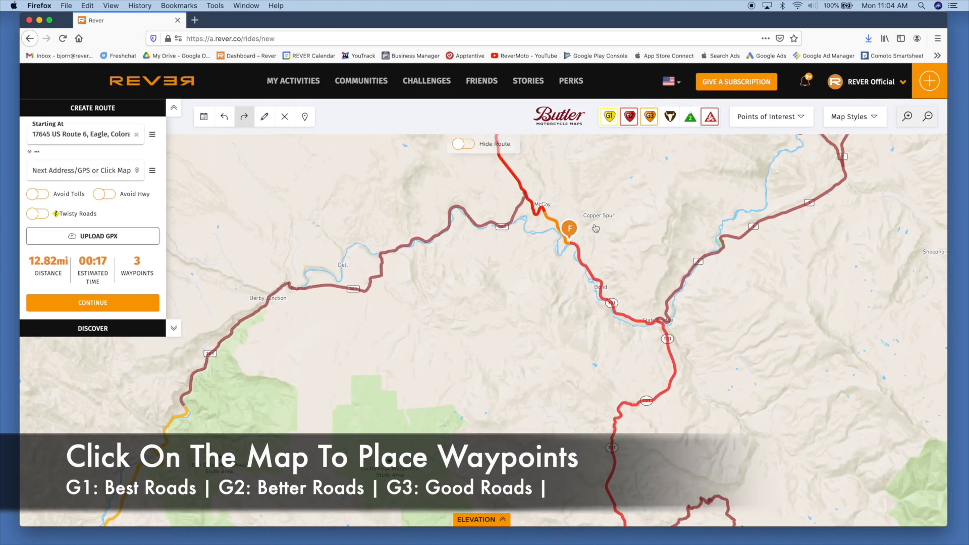
Add a waypoint on Colorado Highway 131 southeast of Yampa, where the red road meets the orange one near Highway 134.
left_click_drag(594, 198, 660, 302)
left_click_drag(622, 233, 685, 320)
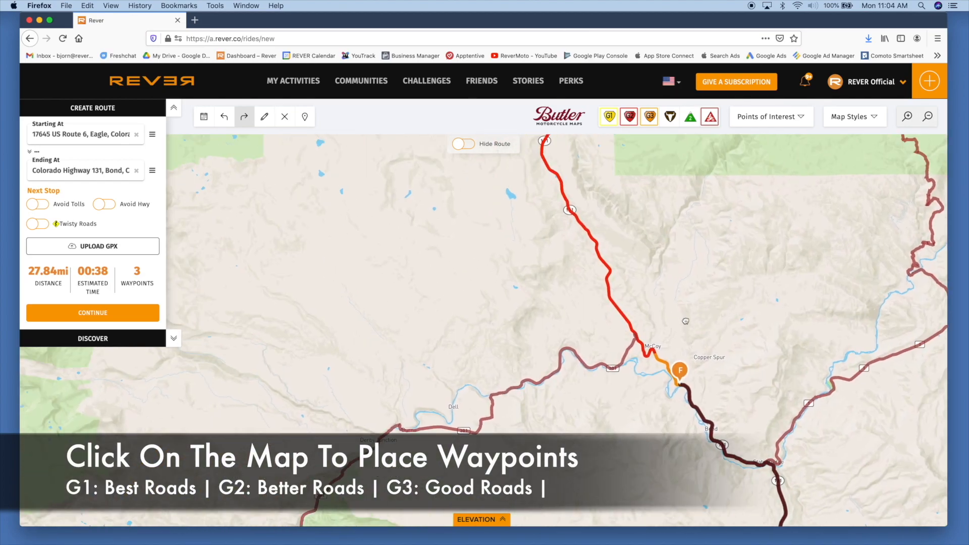
scroll(685, 320, "down", 3)
left_click_drag(695, 250, 676, 349)
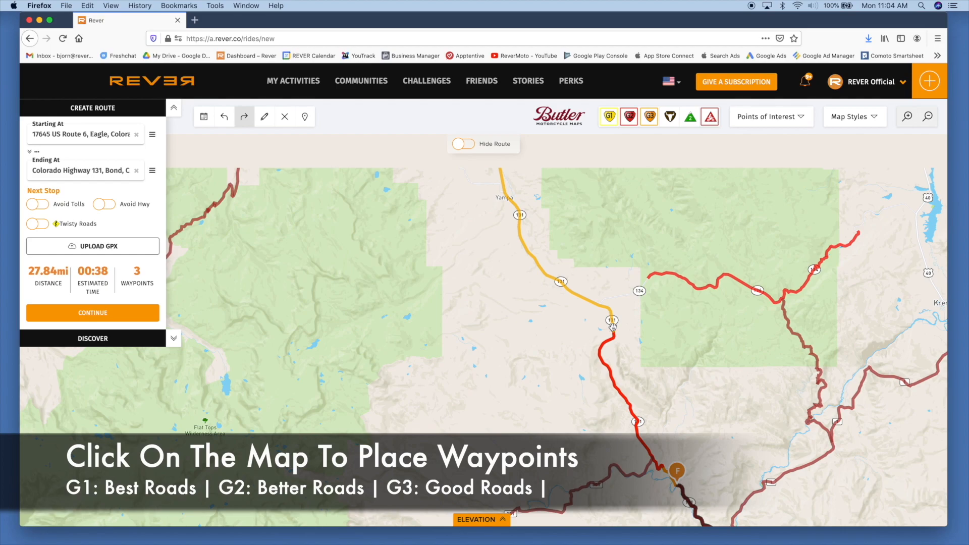
left_click(612, 325)
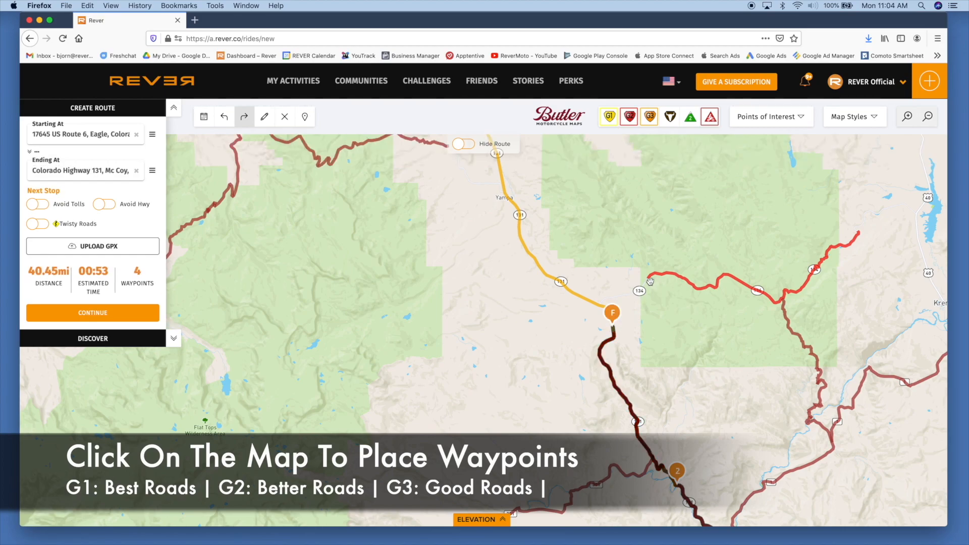
Extend the route past Oak Creek to a waypoint on the orange-marked County Road 27 south of Hayden.
left_click_drag(619, 267, 681, 372)
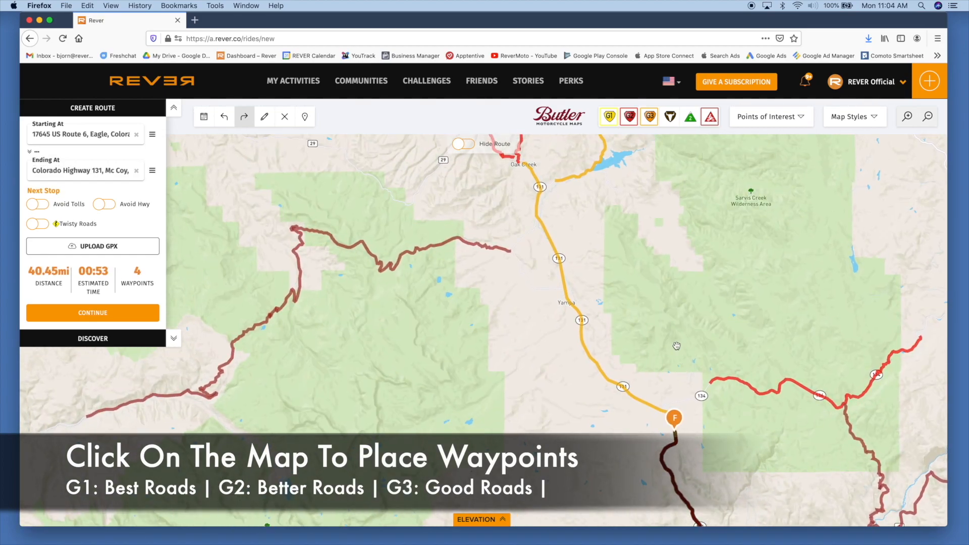
scroll(676, 345, "down", 3)
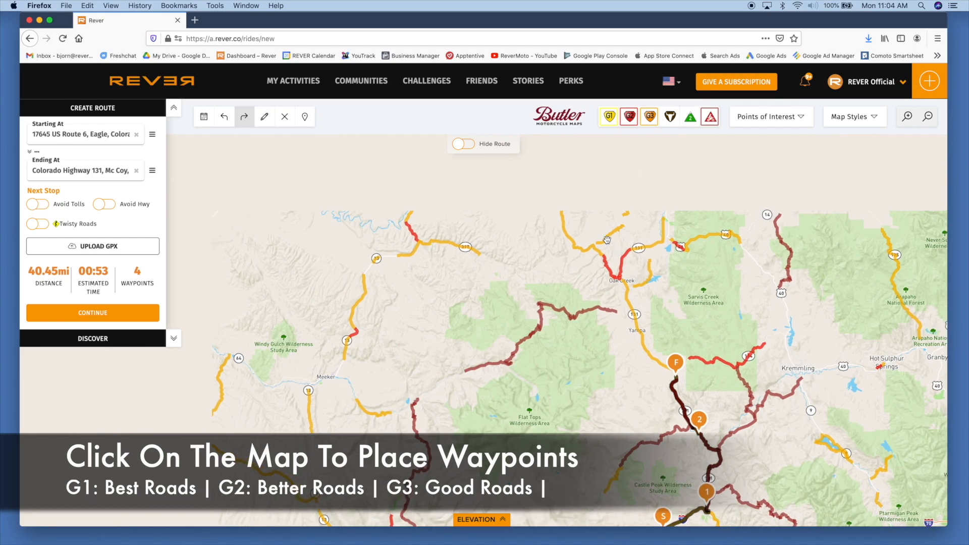
scroll(566, 235, "up", 3)
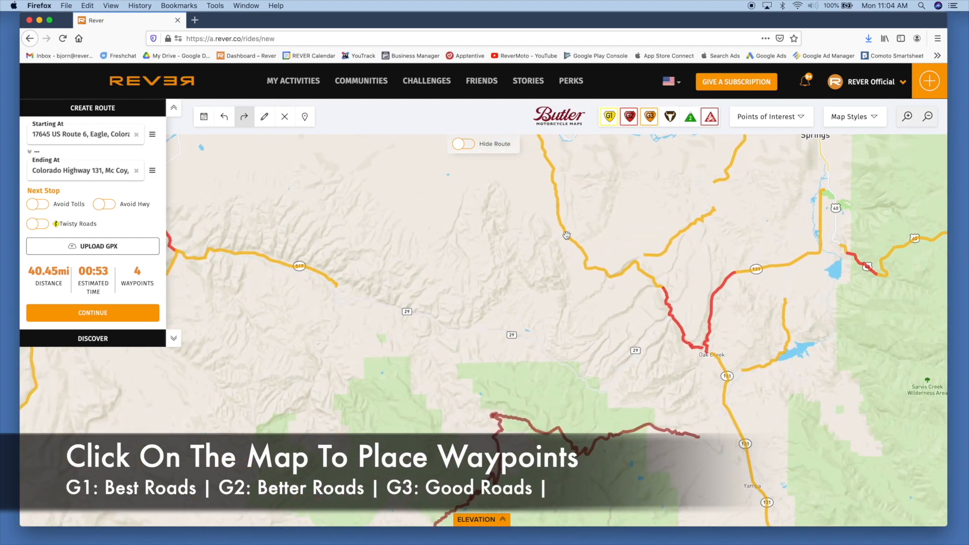
scroll(566, 233, "up", 3)
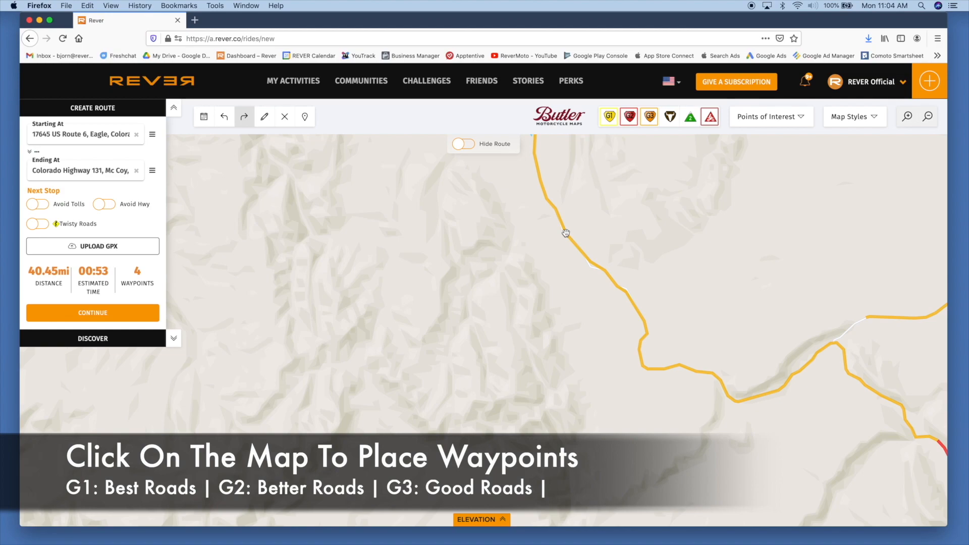
left_click(566, 233)
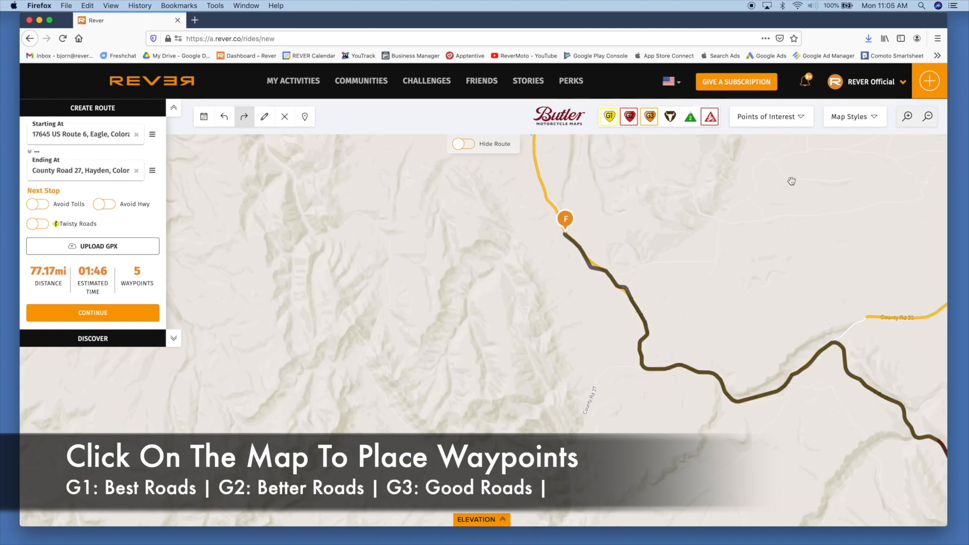
View the wider route and temporarily hide its line to inspect the colored Butler roads underneath.
left_click(930, 120)
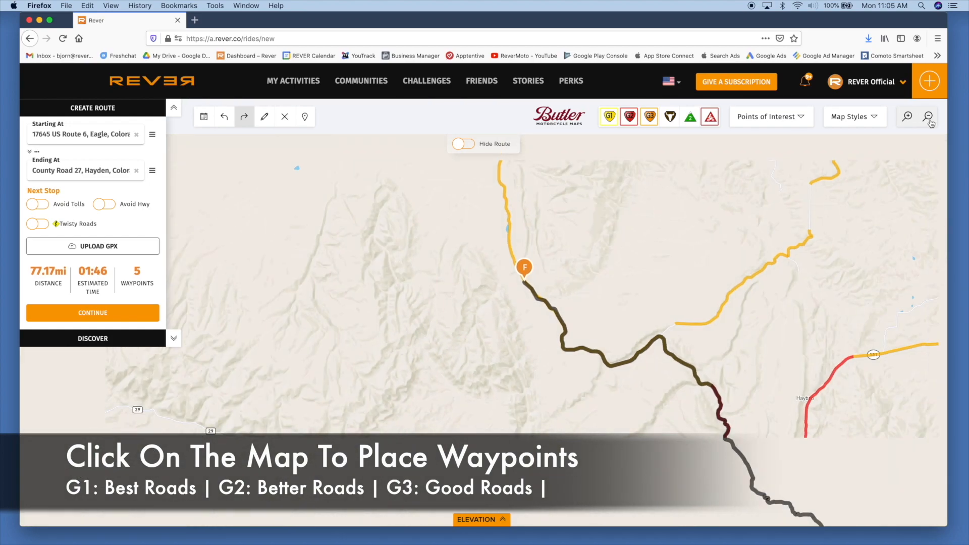
left_click(930, 121)
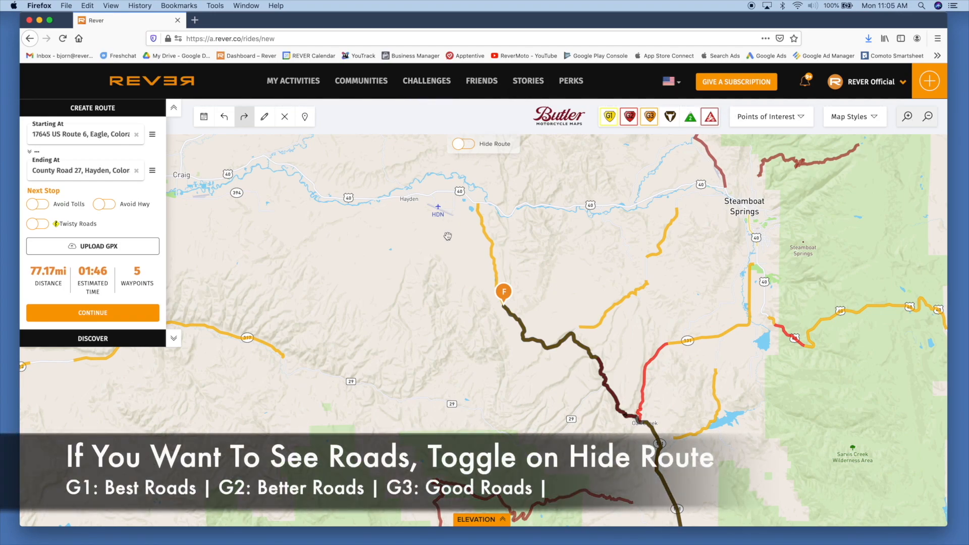
scroll(448, 236, "down", 3)
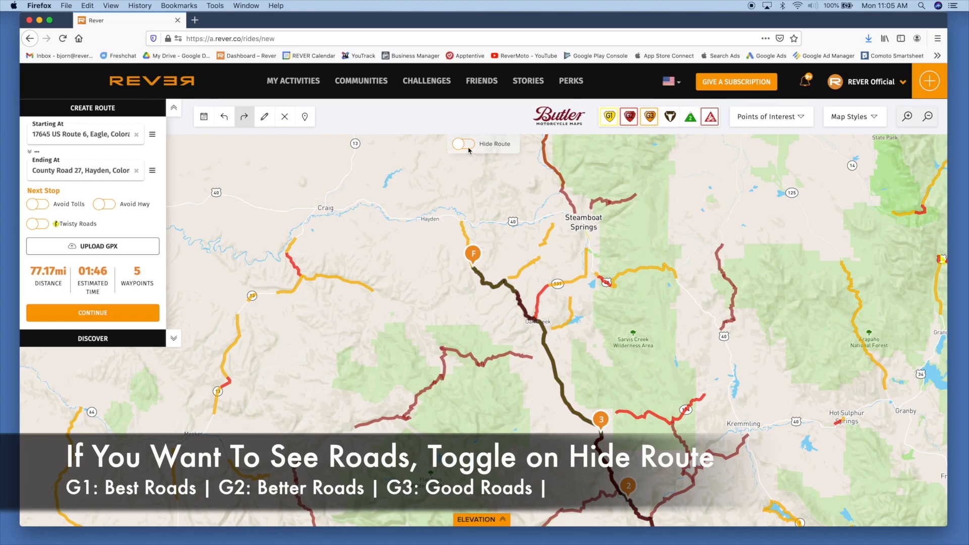
left_click(463, 144)
left_click(469, 149)
left_click(468, 149)
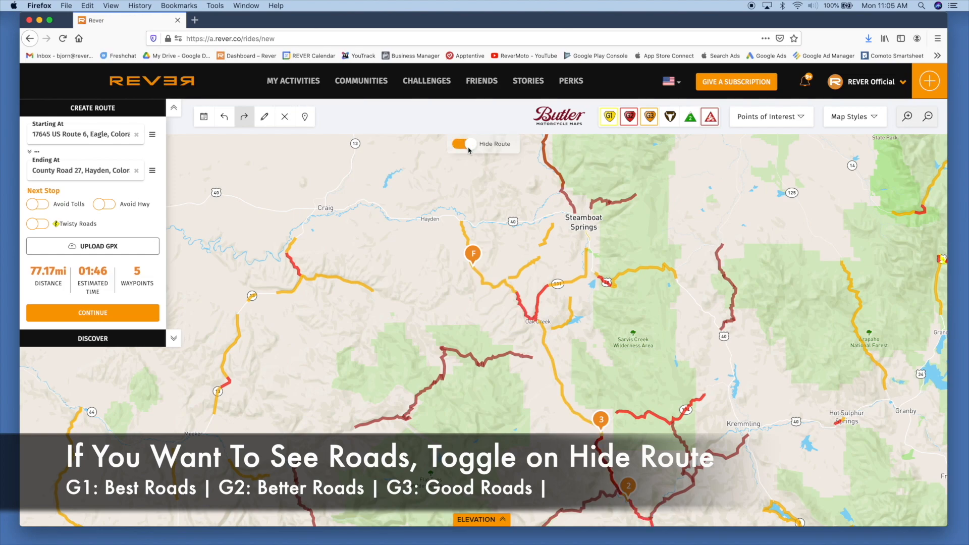
left_click(469, 149)
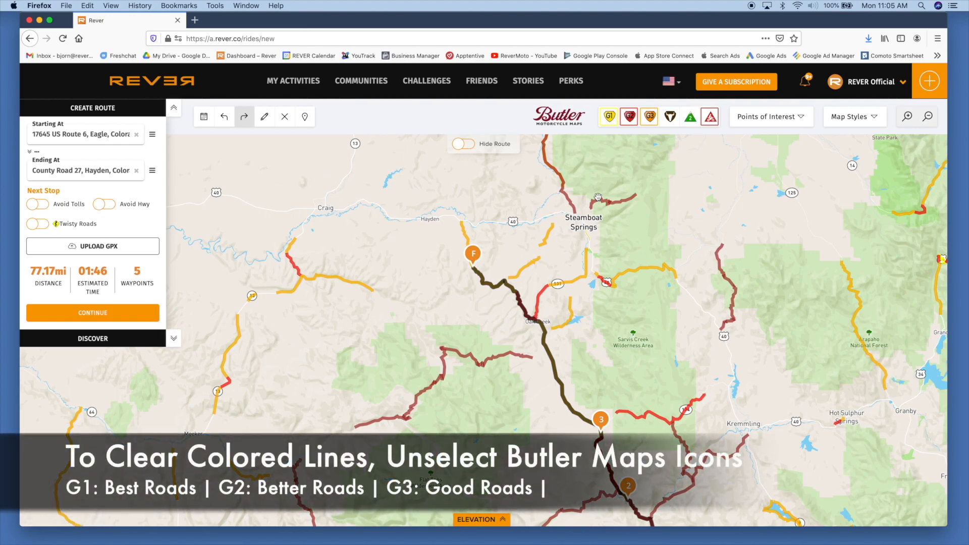
Turn off the G1, G2, G3 and Featured Dirt Roads layers and bring the whole route into view.
left_click(629, 118)
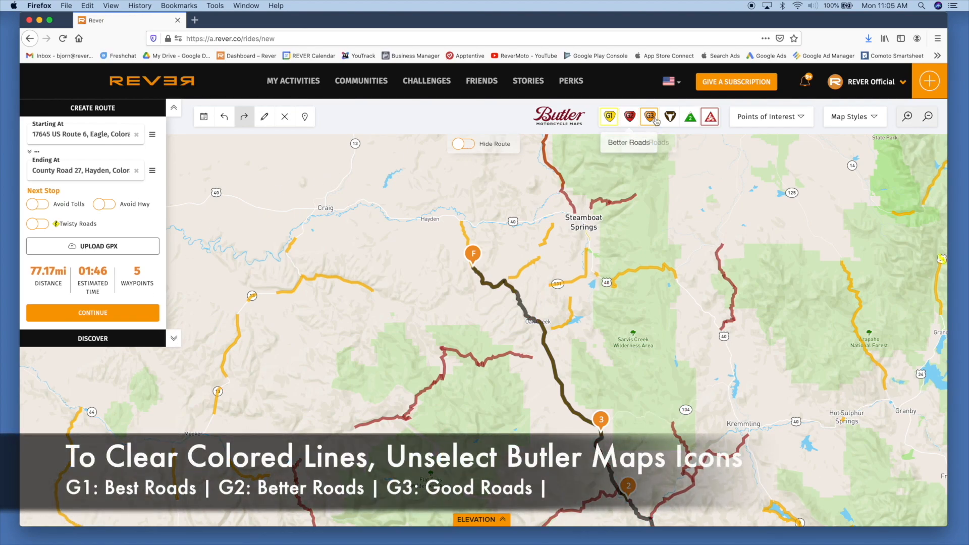
left_click(651, 121)
left_click(710, 124)
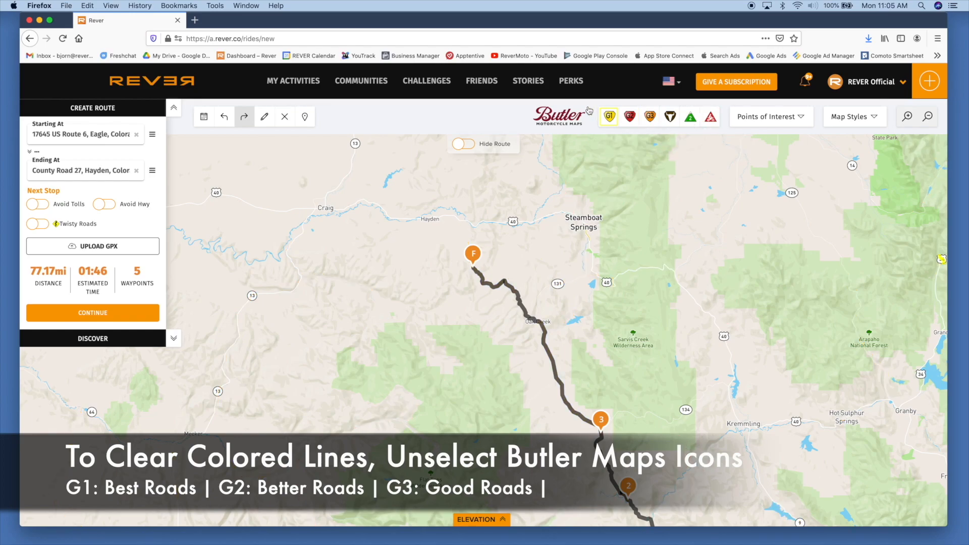
left_click(608, 119)
left_click_drag(621, 308, 579, 255)
scroll(579, 255, "down", 3)
scroll(580, 255, "up", 2)
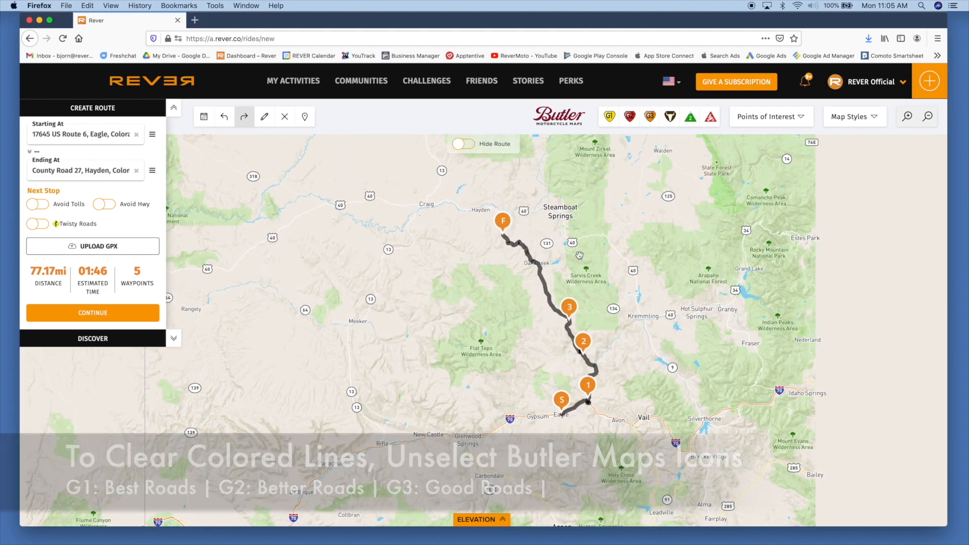
Open the Discover section and filter its routes by the Butler G1 Roads category.
left_click(173, 338)
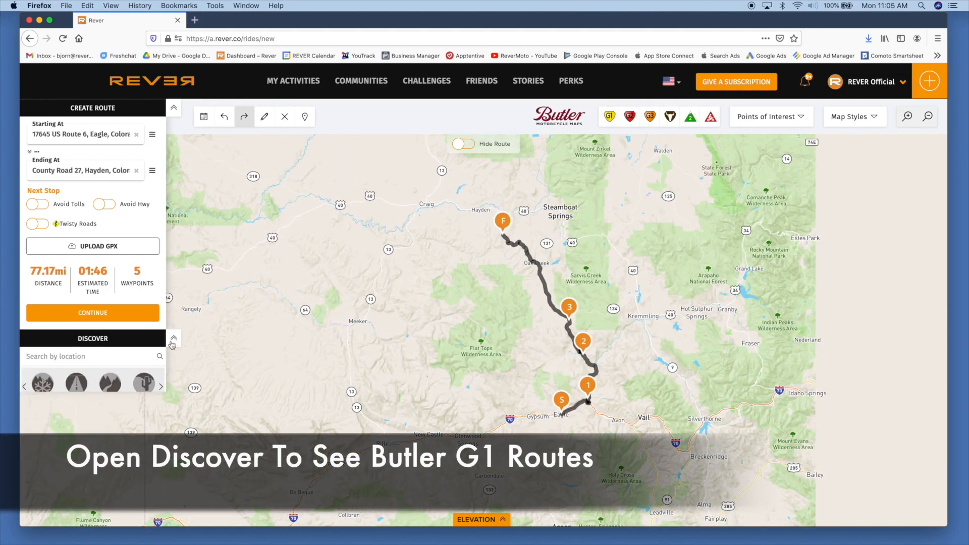
left_click(161, 387)
left_click(146, 385)
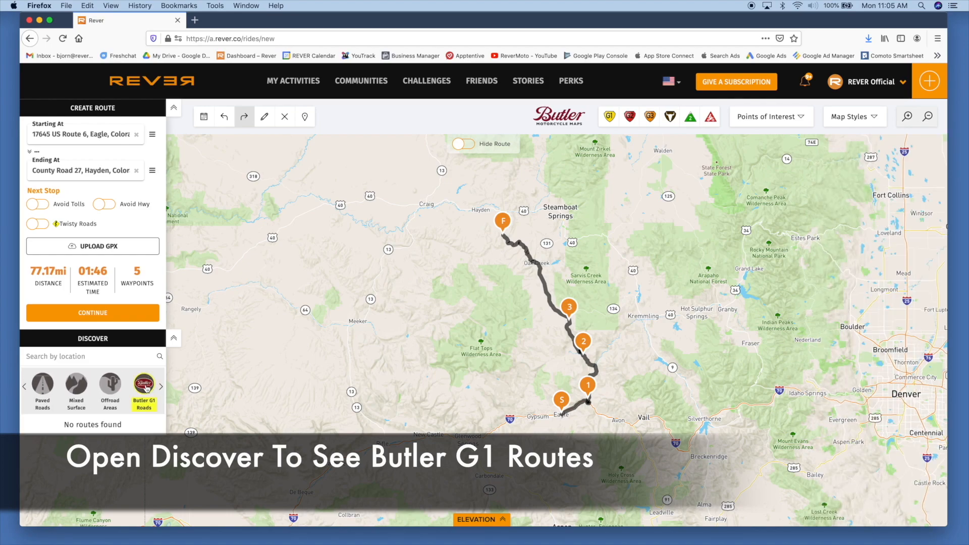
Examine the yellow Butler G1 roads between Vail and Denver and preview individual routes on the map.
left_click_drag(480, 356, 424, 344)
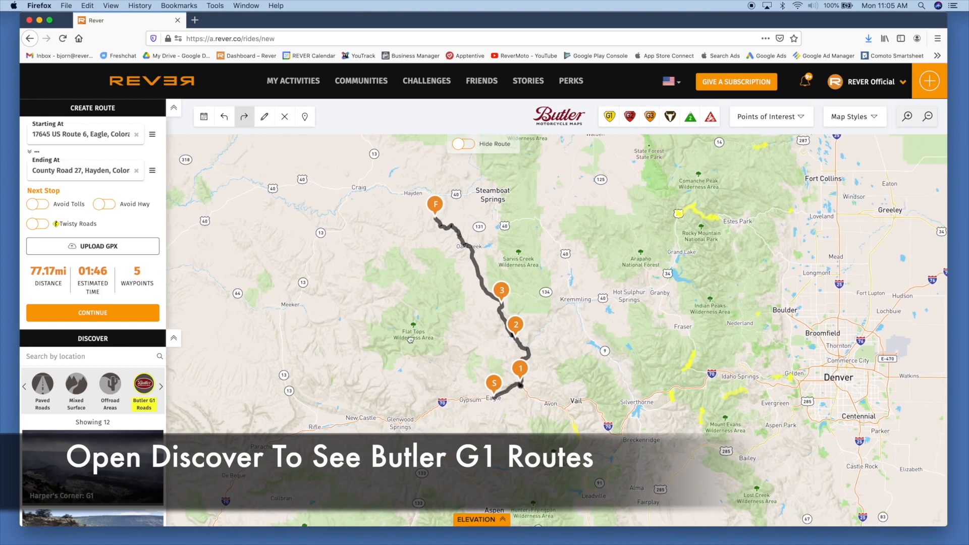
left_click_drag(577, 379, 490, 334)
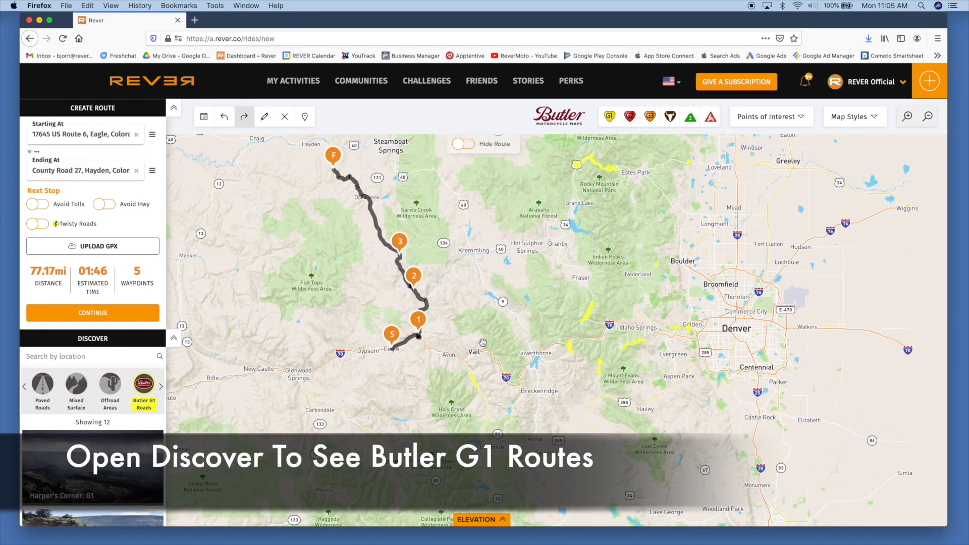
mouse_move(474, 382)
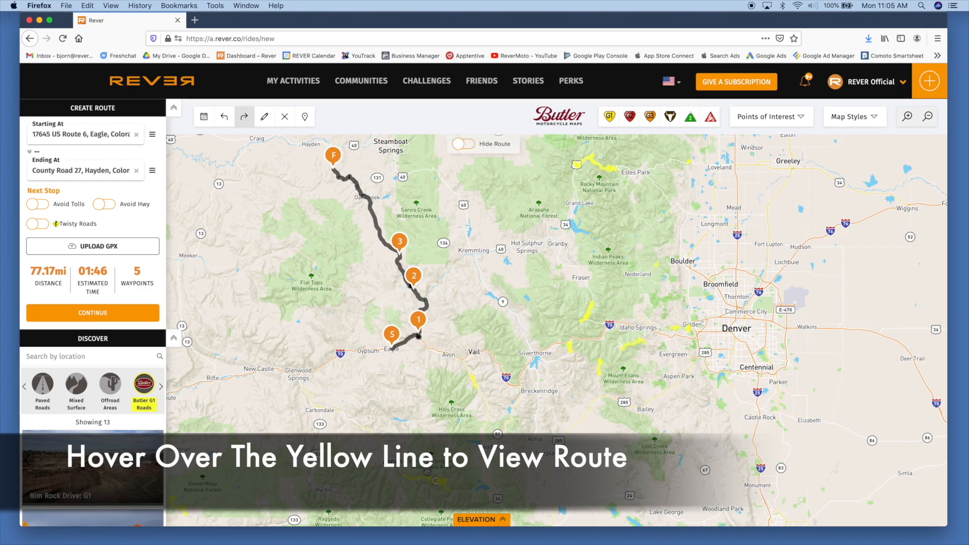
mouse_move(426, 479)
mouse_move(599, 367)
mouse_move(633, 345)
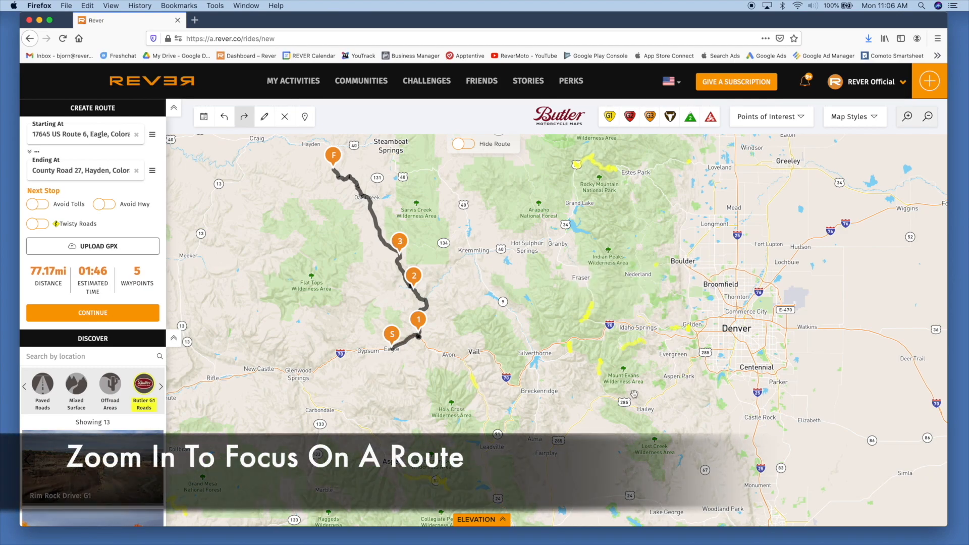
Open the details of the Squaw Pass Road: G1 route south of Idaho Springs, save a copy to My Rides, and close the details.
scroll(633, 341, "up", 5)
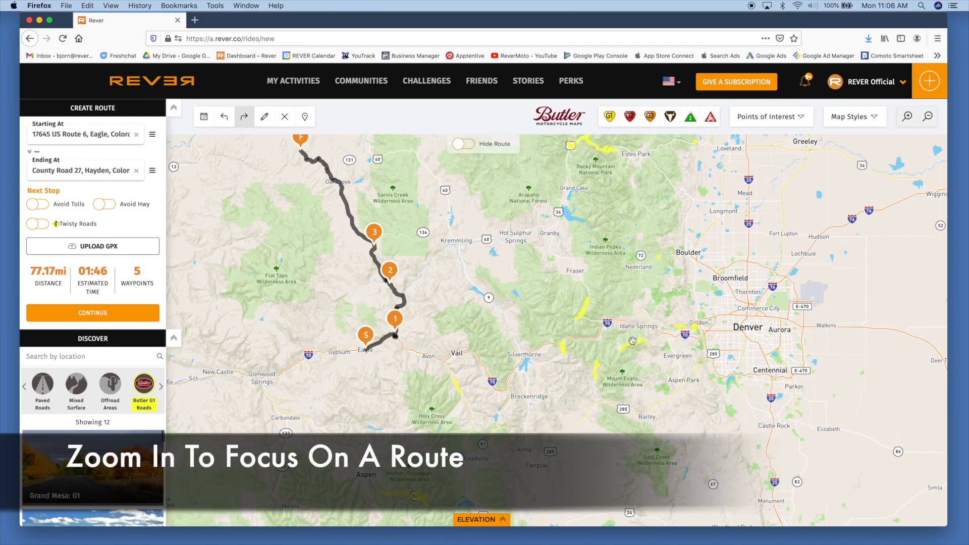
scroll(632, 343, "up", 3)
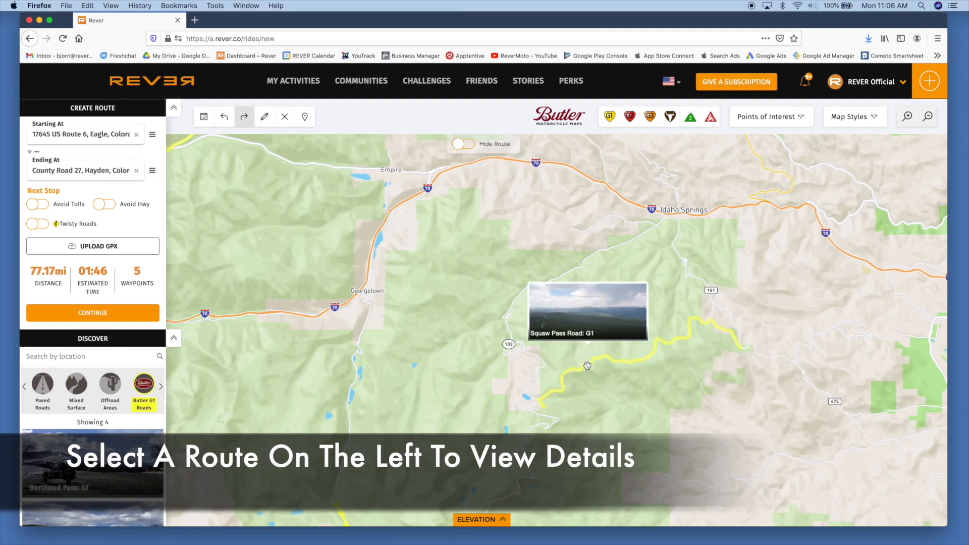
scroll(93, 475, "down", 5)
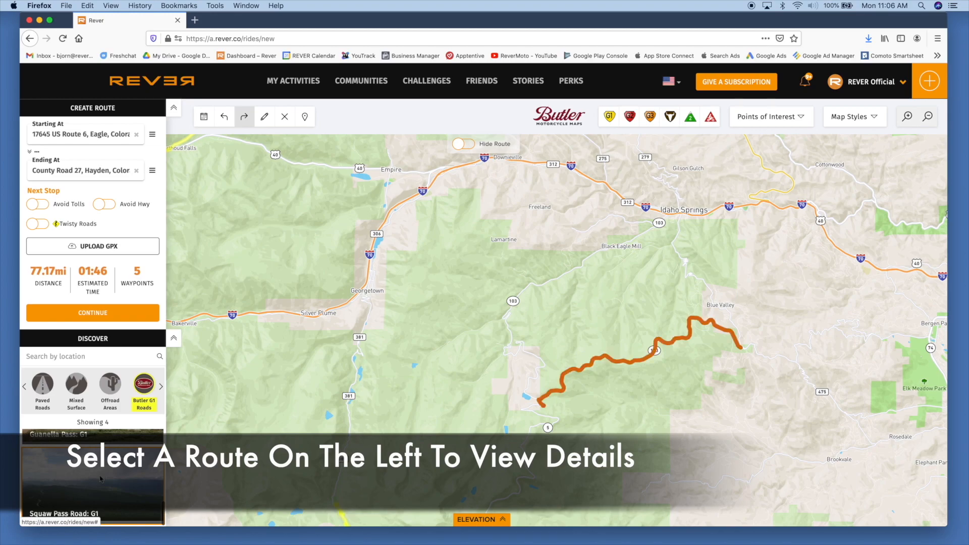
left_click(100, 479)
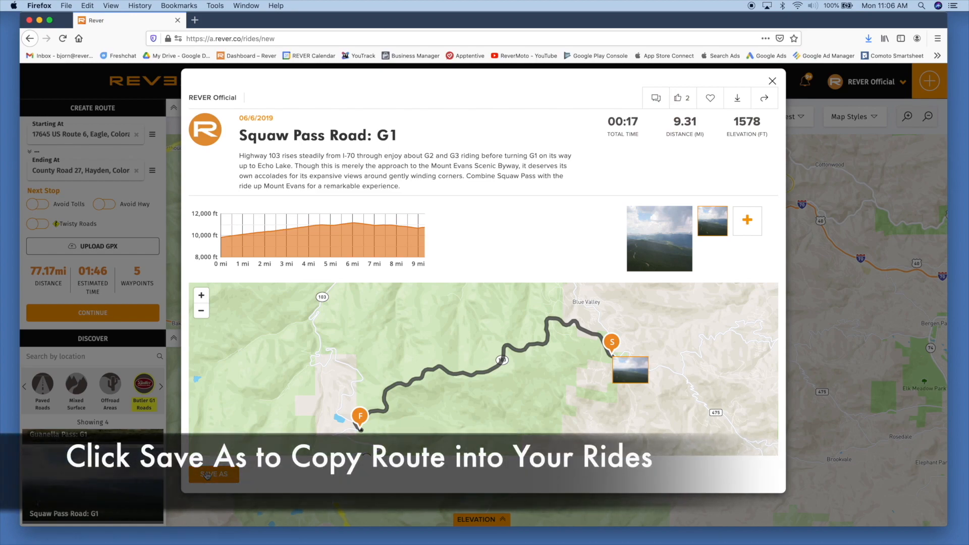
left_click(207, 475)
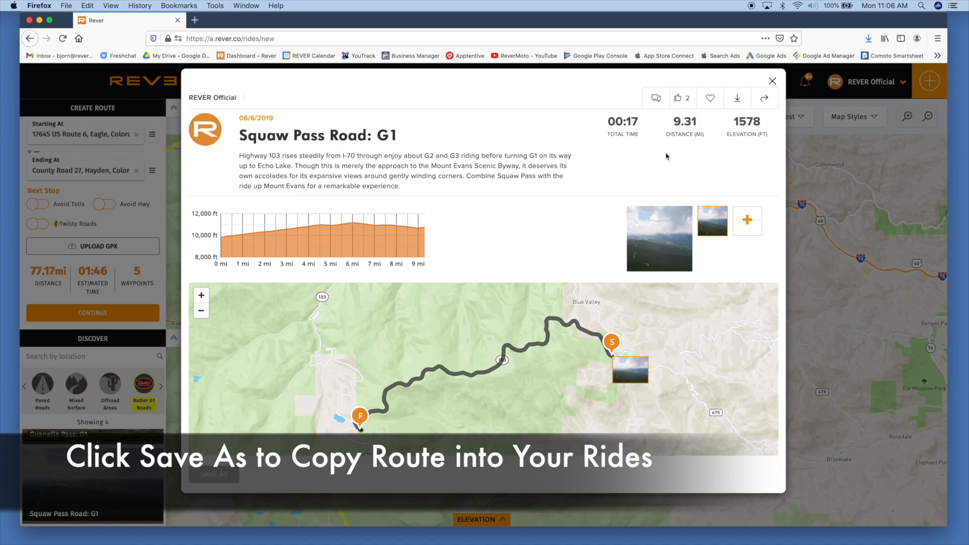
left_click(772, 81)
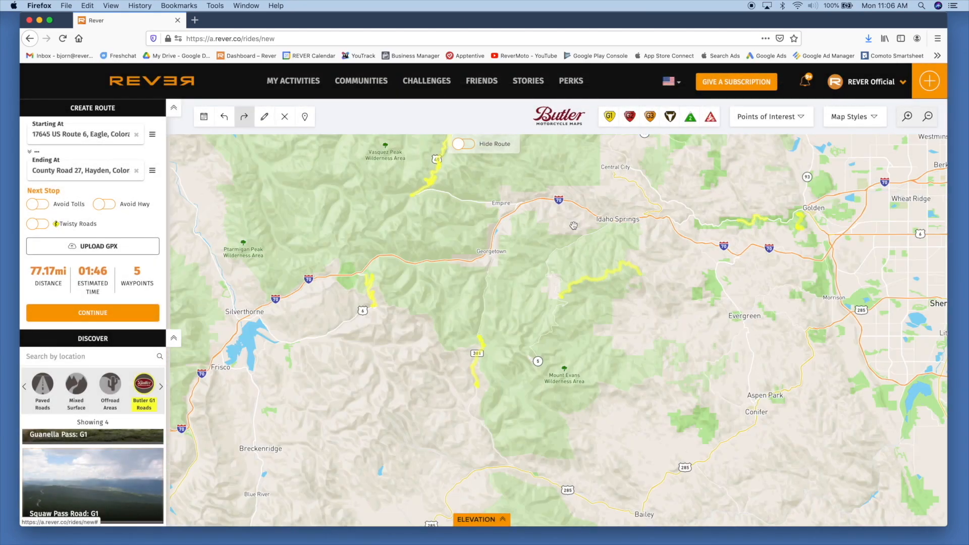